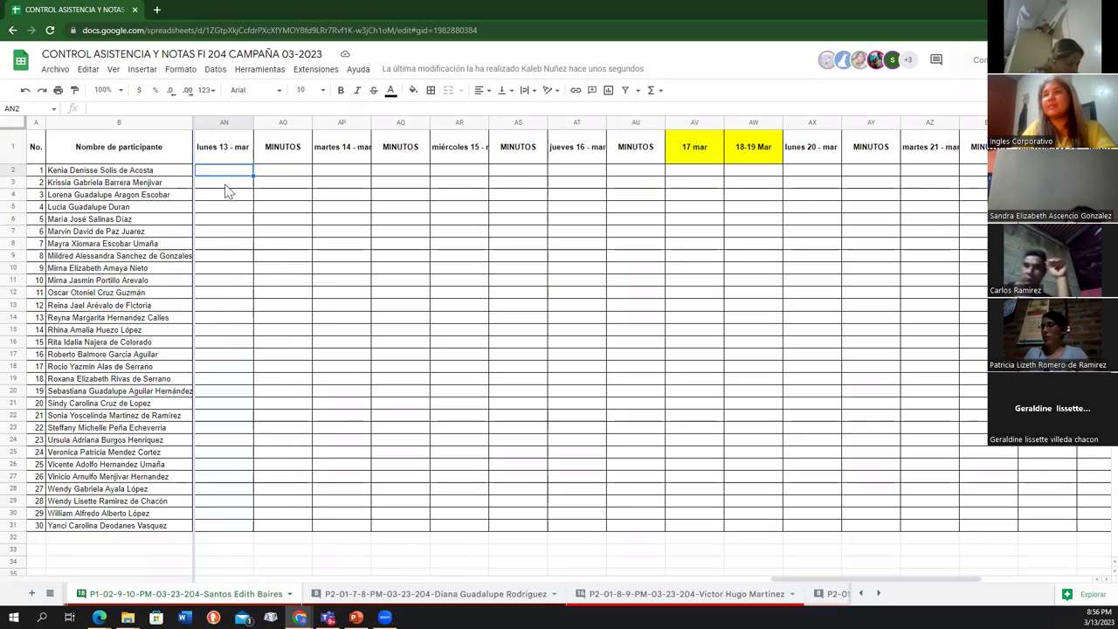
pyautogui.write('0')
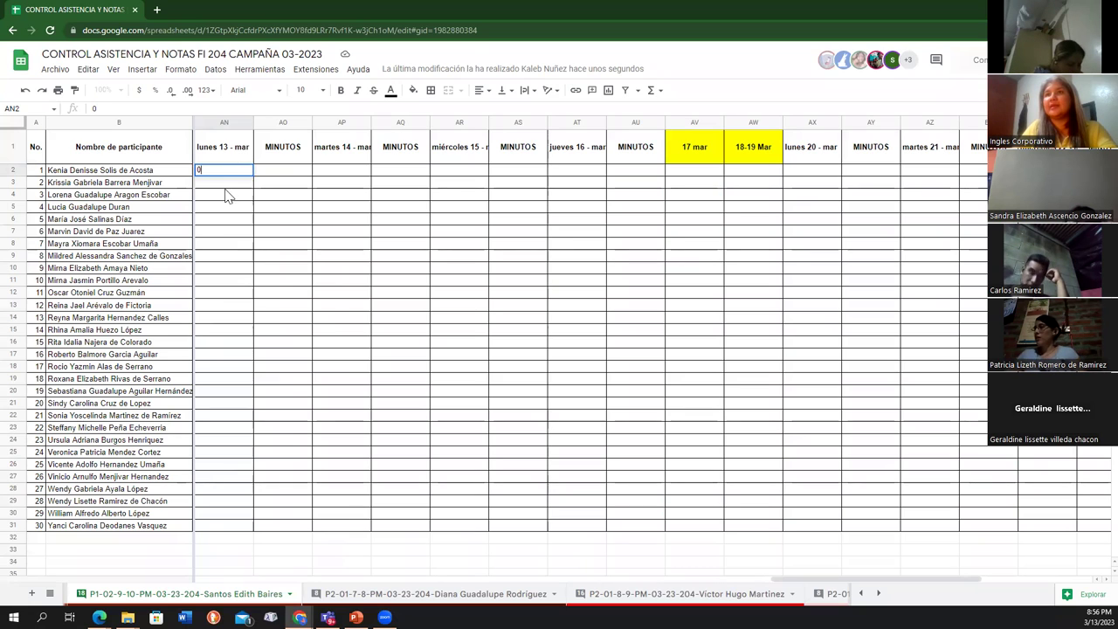
pyautogui.press('Return')
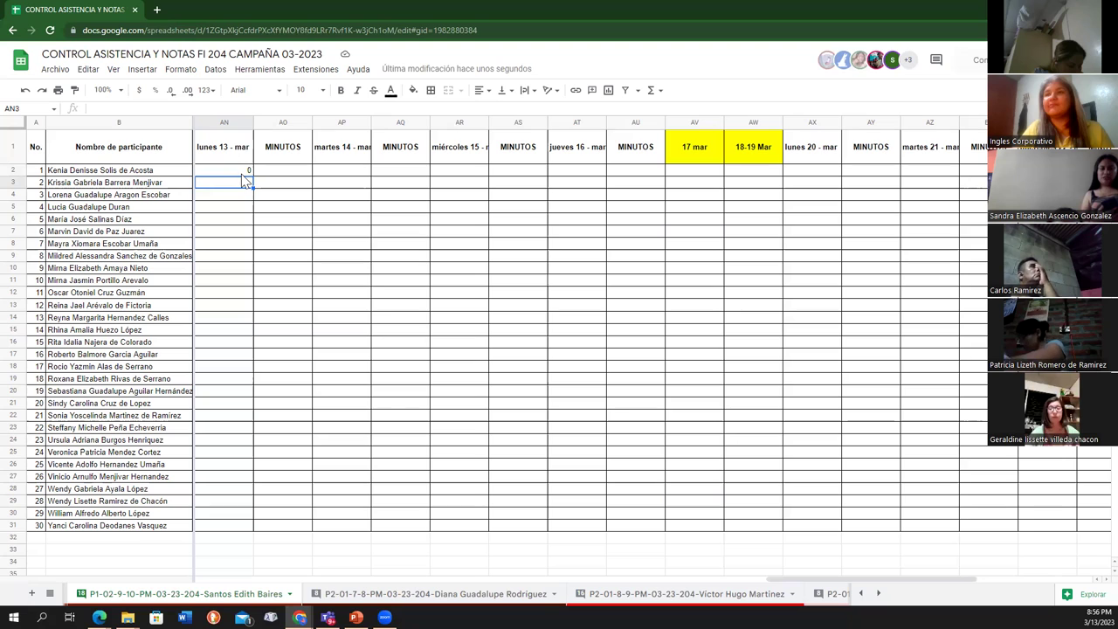
pyautogui.click(247, 171)
pyautogui.press('Delete')
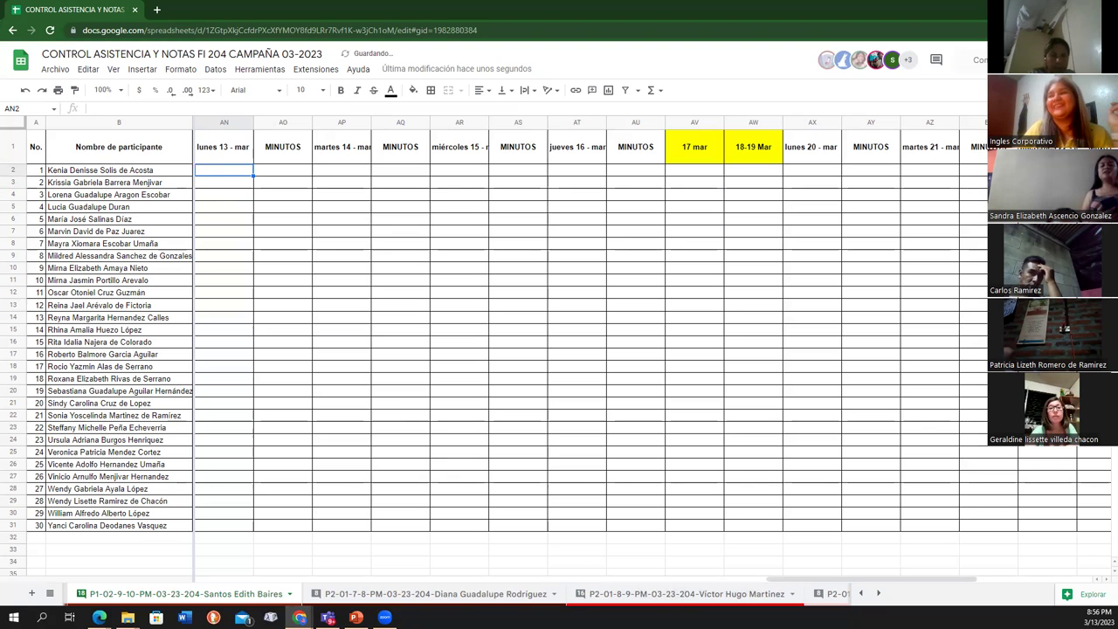
# Look through the workbook's sheets for the class group whose attendance must be recorded.
pyautogui.click(860, 594)
pyautogui.click(860, 594)
pyautogui.click(861, 594)
pyautogui.click(860, 594)
pyautogui.click(860, 594)
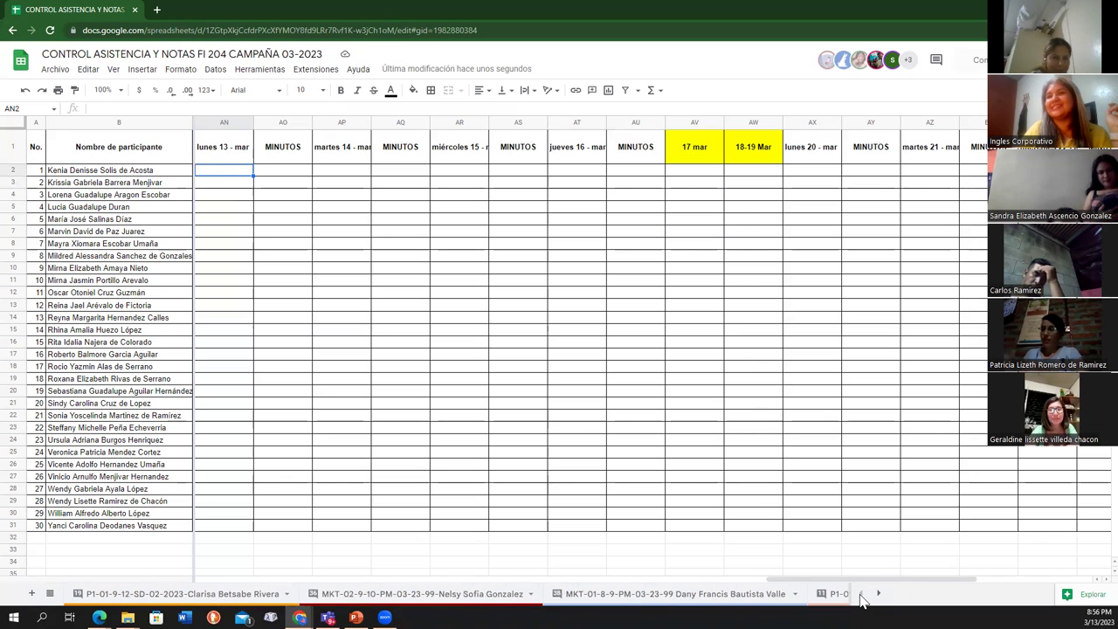
pyautogui.click(879, 594)
pyautogui.click(879, 594)
pyautogui.click(879, 594)
pyautogui.click(879, 594)
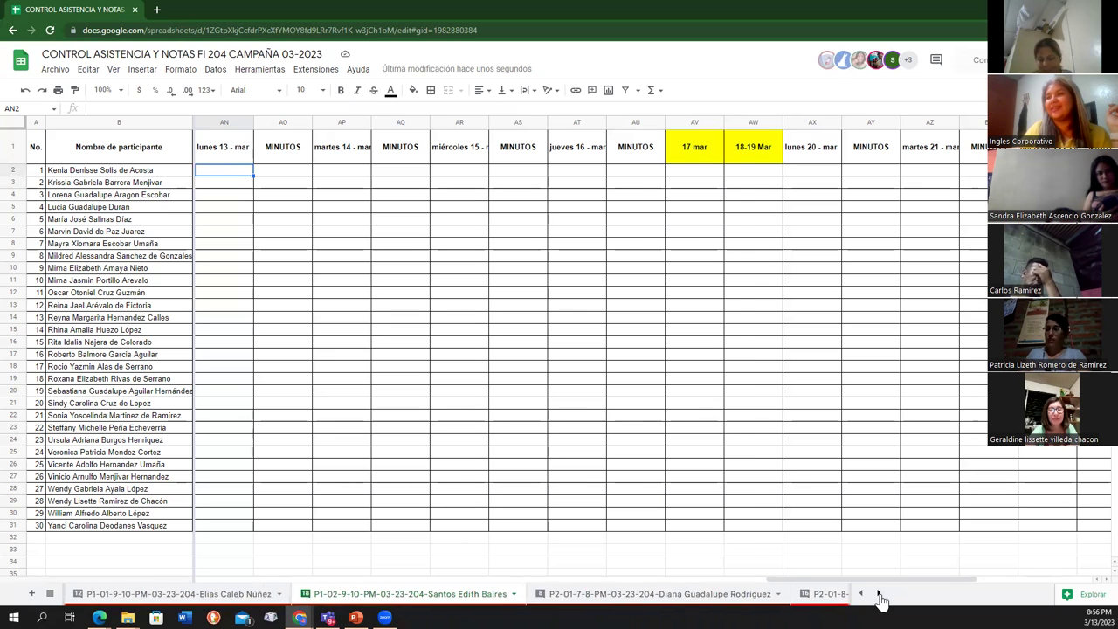
pyautogui.click(879, 594)
pyautogui.click(879, 594)
pyautogui.click(879, 594)
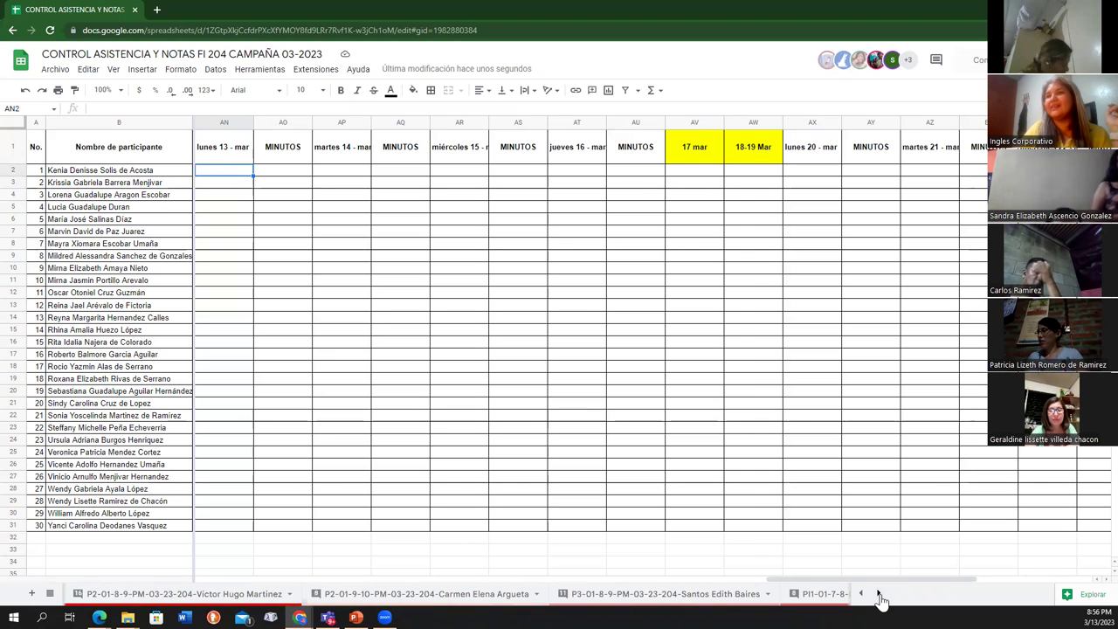
pyautogui.click(879, 594)
pyautogui.click(879, 595)
pyautogui.click(879, 594)
pyautogui.click(879, 594)
pyautogui.click(879, 594)
pyautogui.click(879, 594)
pyautogui.click(879, 594)
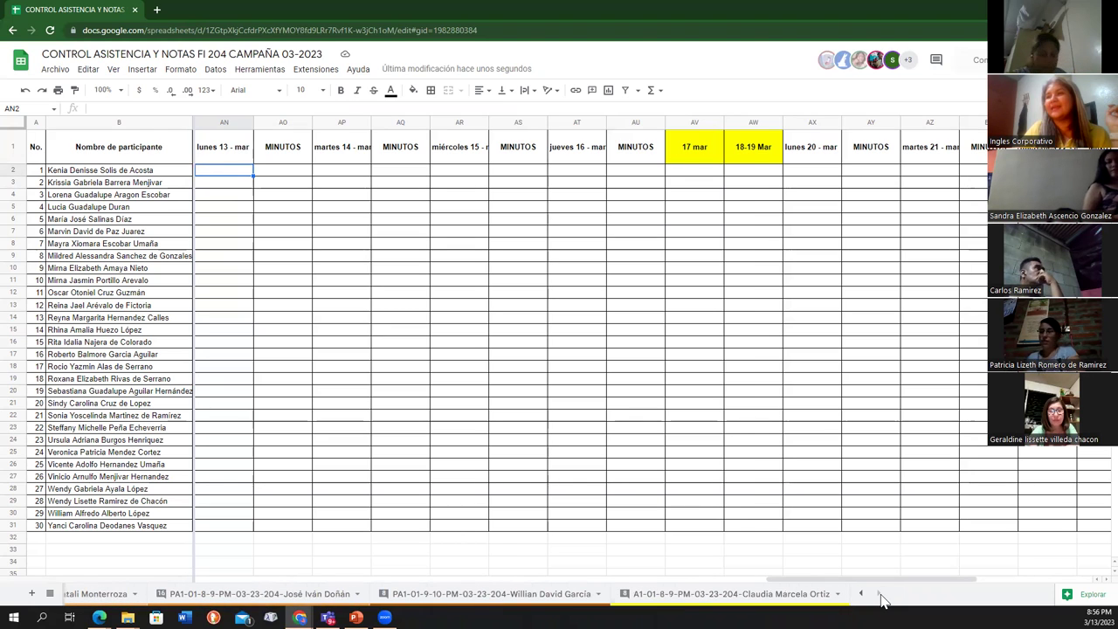
pyautogui.click(861, 594)
pyautogui.click(861, 594)
pyautogui.click(861, 594)
pyautogui.click(860, 594)
pyautogui.click(861, 594)
pyautogui.click(861, 594)
pyautogui.click(860, 594)
pyautogui.click(860, 595)
pyautogui.click(860, 594)
pyautogui.click(861, 594)
pyautogui.click(861, 594)
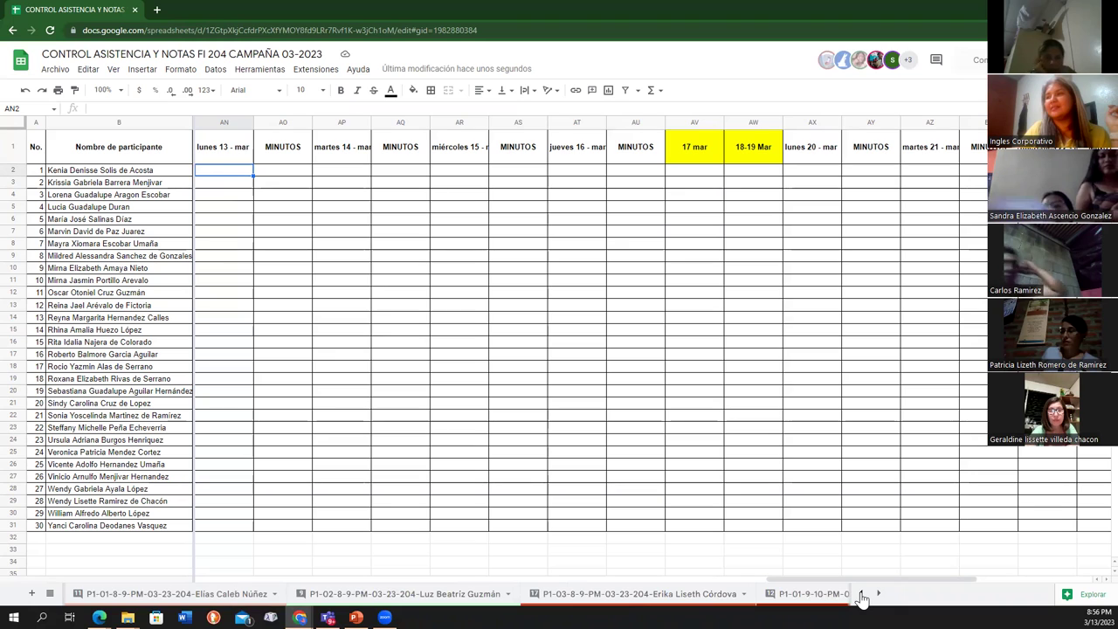
pyautogui.click(861, 594)
pyautogui.click(861, 594)
pyautogui.click(860, 594)
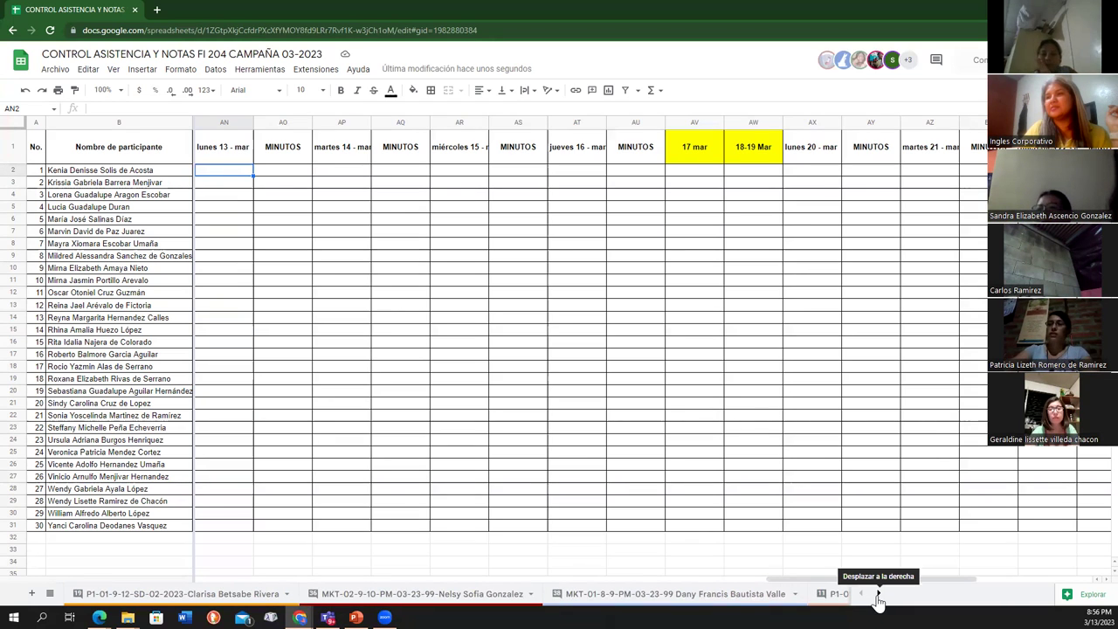
# Open the P3-01-8-9-PM-03-23-204 group sheet.
pyautogui.click(878, 594)
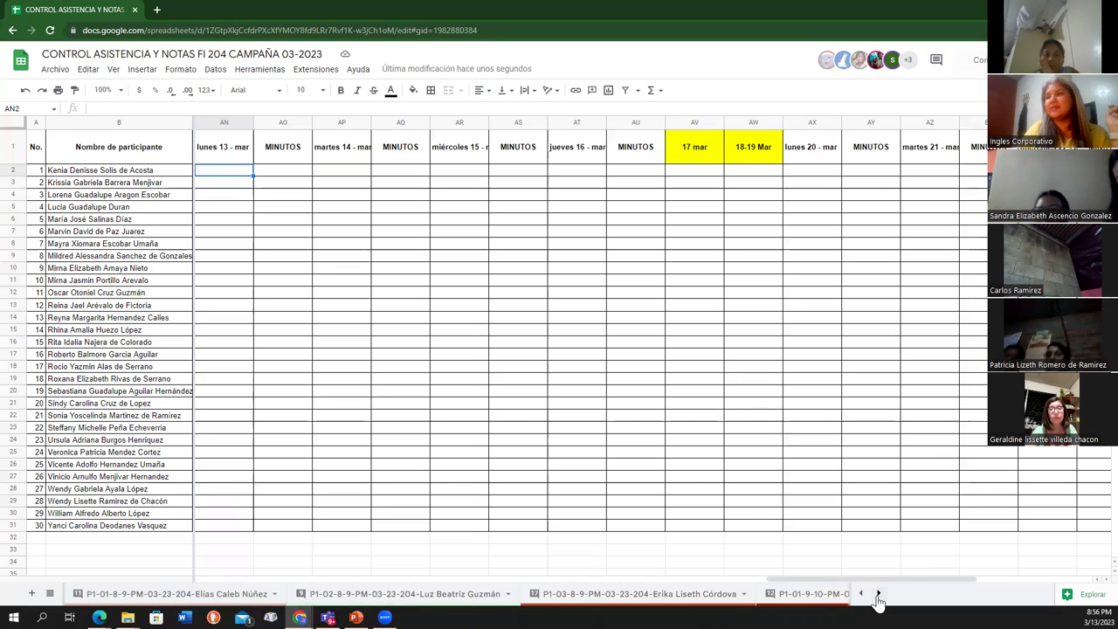
pyautogui.click(878, 595)
pyautogui.click(878, 594)
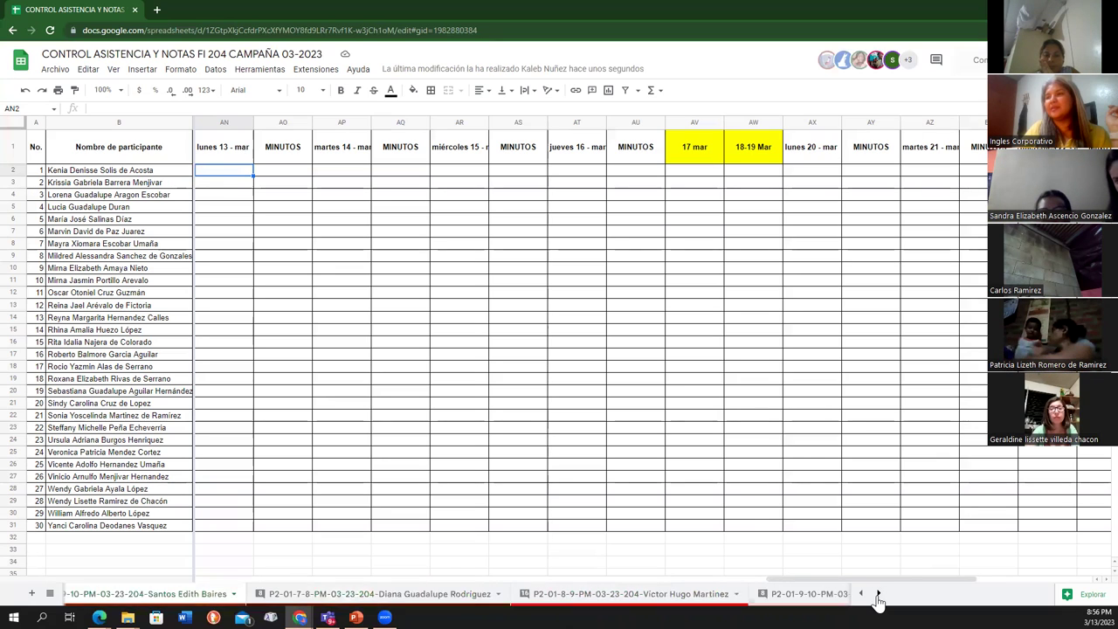
pyautogui.click(879, 594)
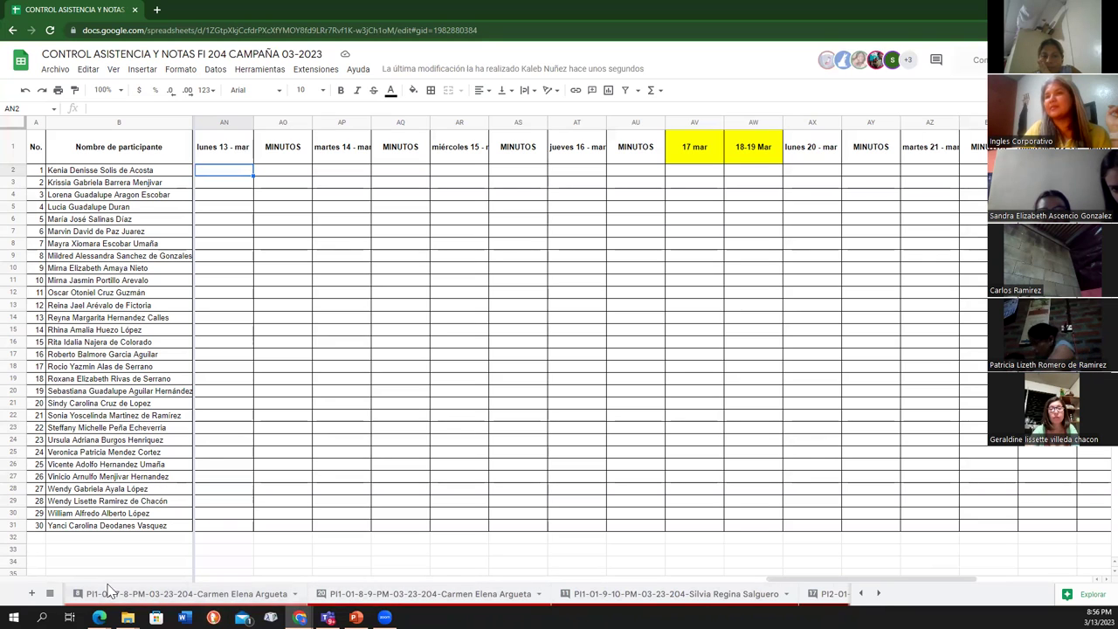
pyautogui.click(860, 594)
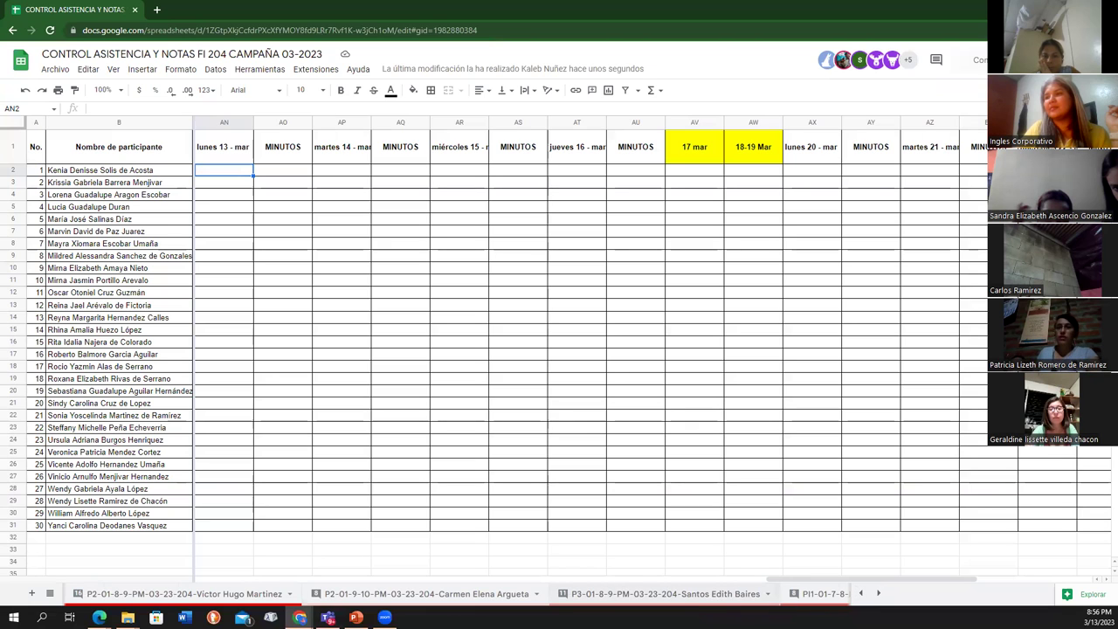
pyautogui.click(664, 594)
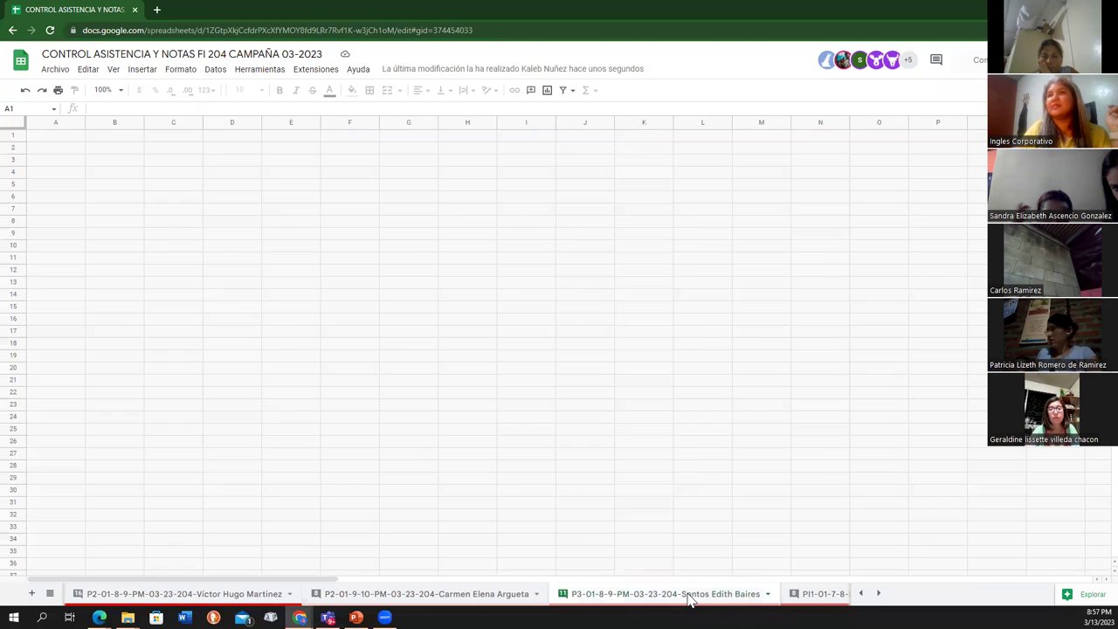
# Record Monday 13 March attendance for participants 1 to 5 as 1, 0, 1, 0 and 1 in AN2:AN6.
pyautogui.moveTo(340, 577); pyautogui.dragTo(890, 573)
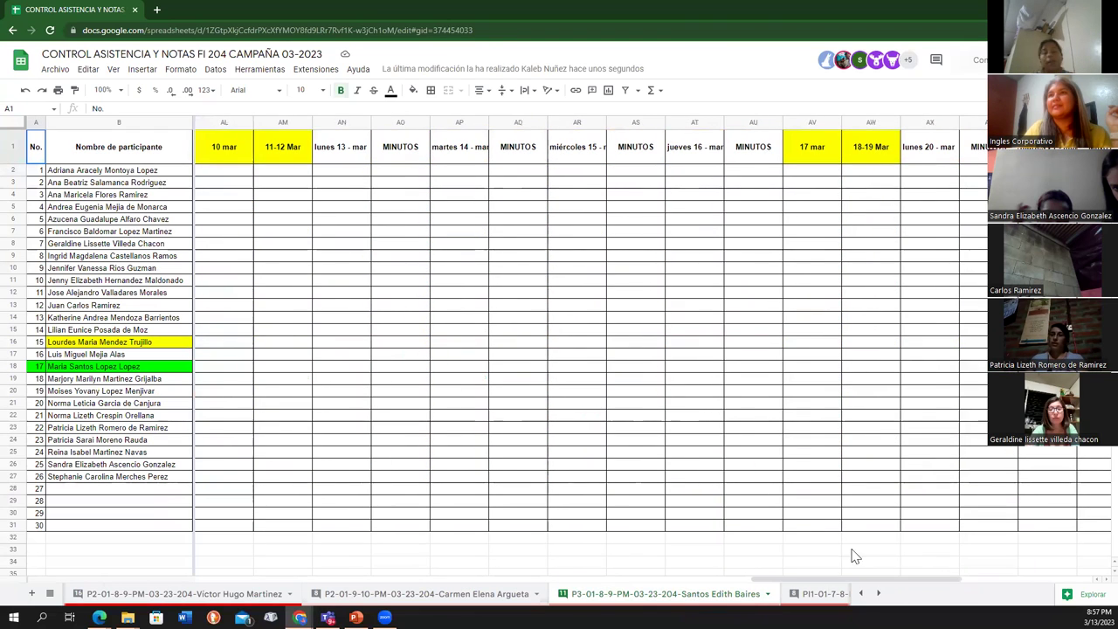
pyautogui.click(340, 175)
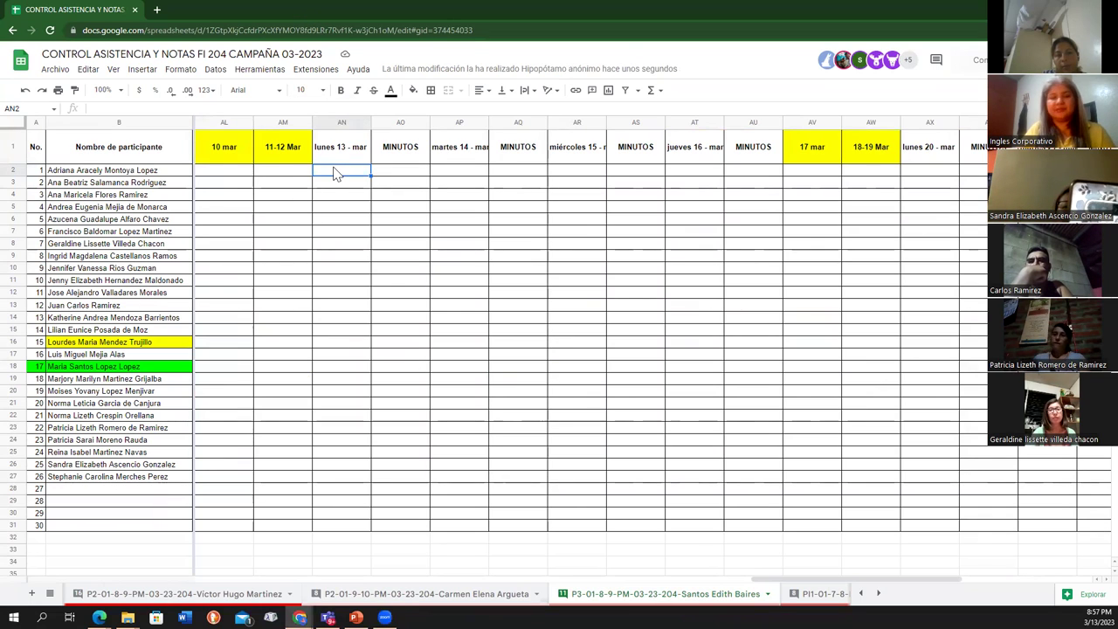
pyautogui.write('1')
pyautogui.press('Return')
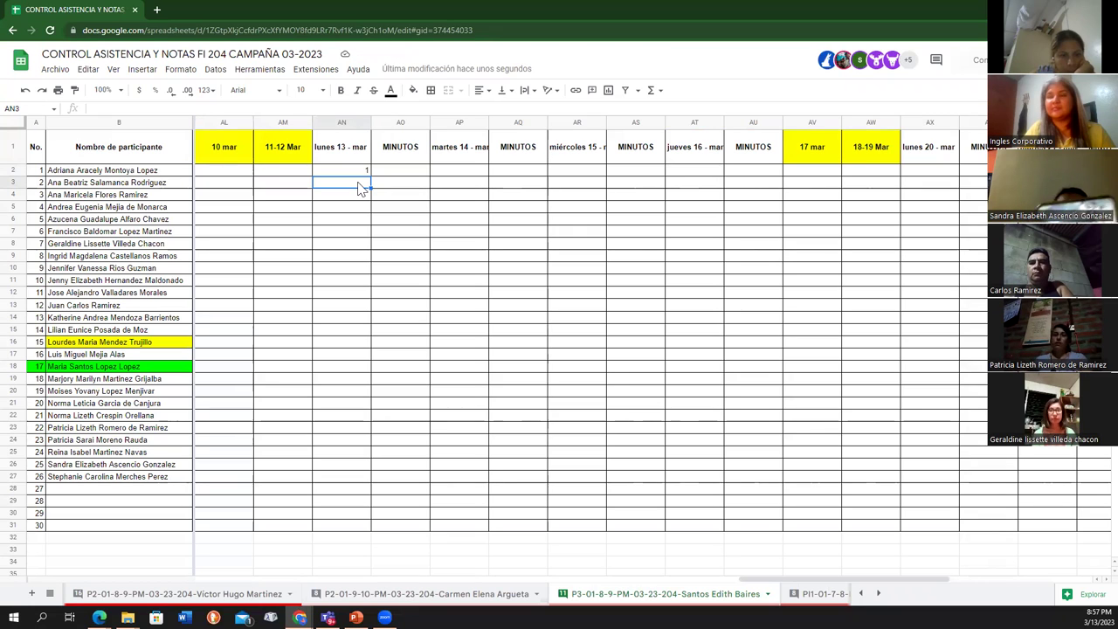
pyautogui.write('0')
pyautogui.press('Return')
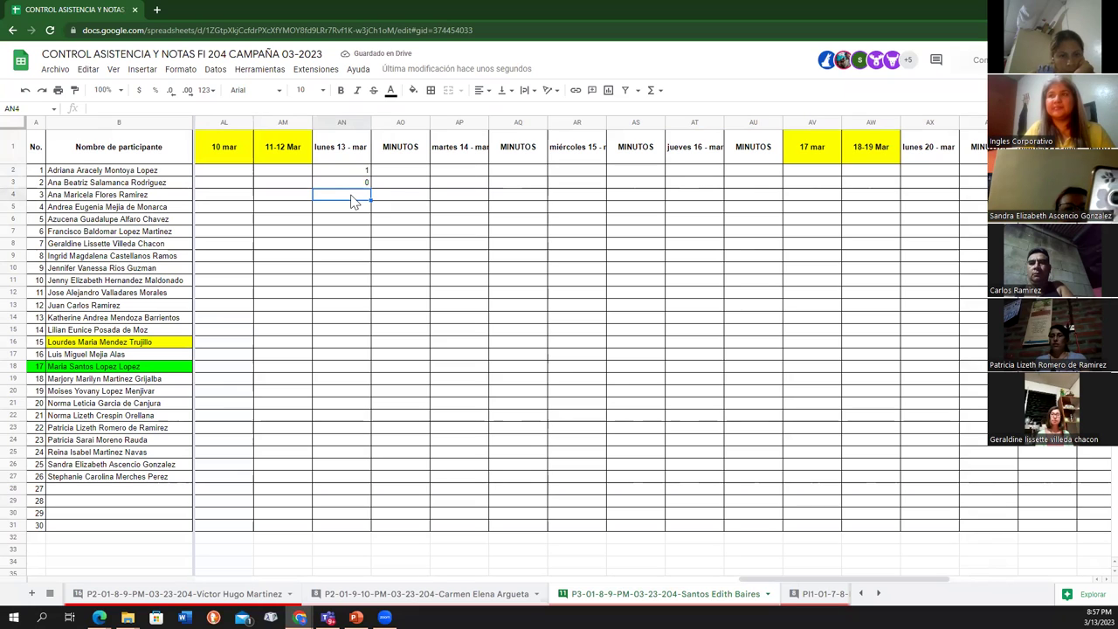
pyautogui.write('1')
pyautogui.press('Return')
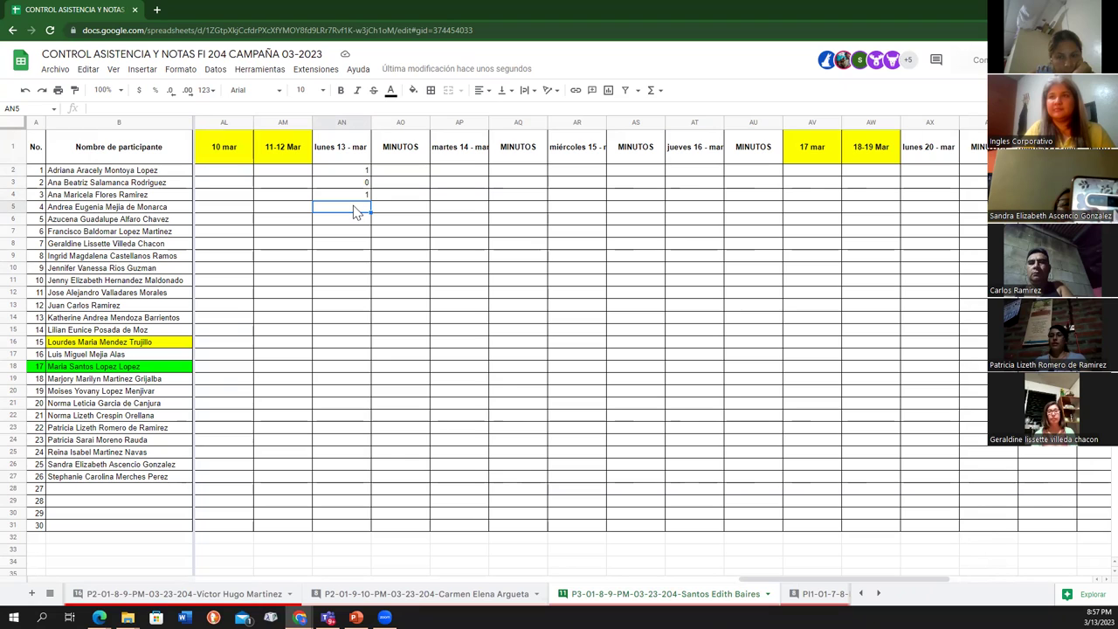
pyautogui.write('0')
pyautogui.press('Return')
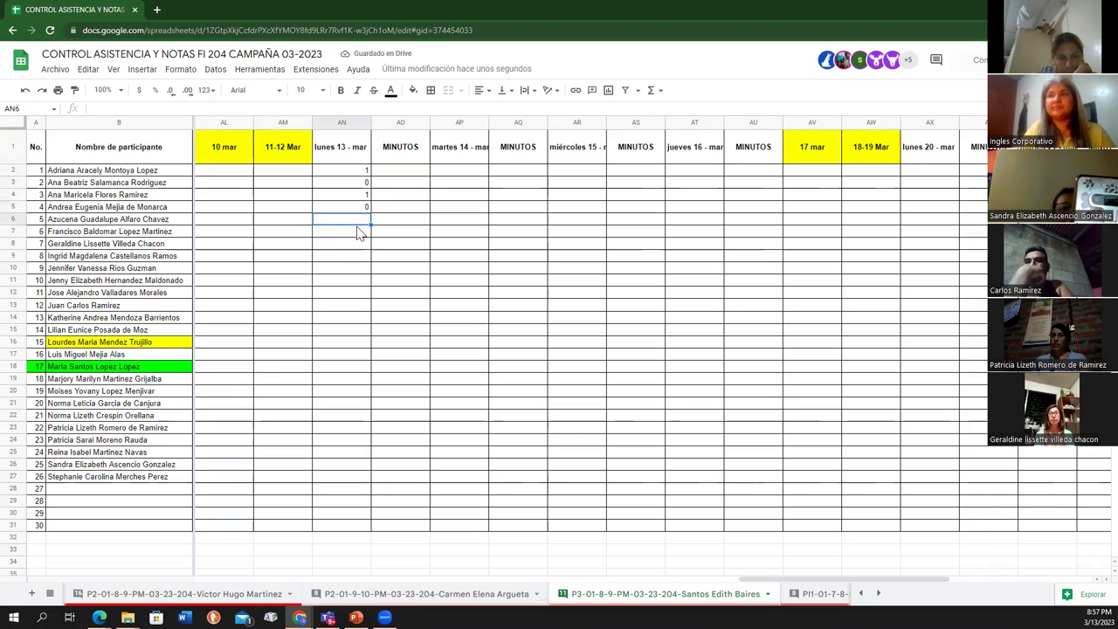
pyautogui.write('1')
pyautogui.press('Return')
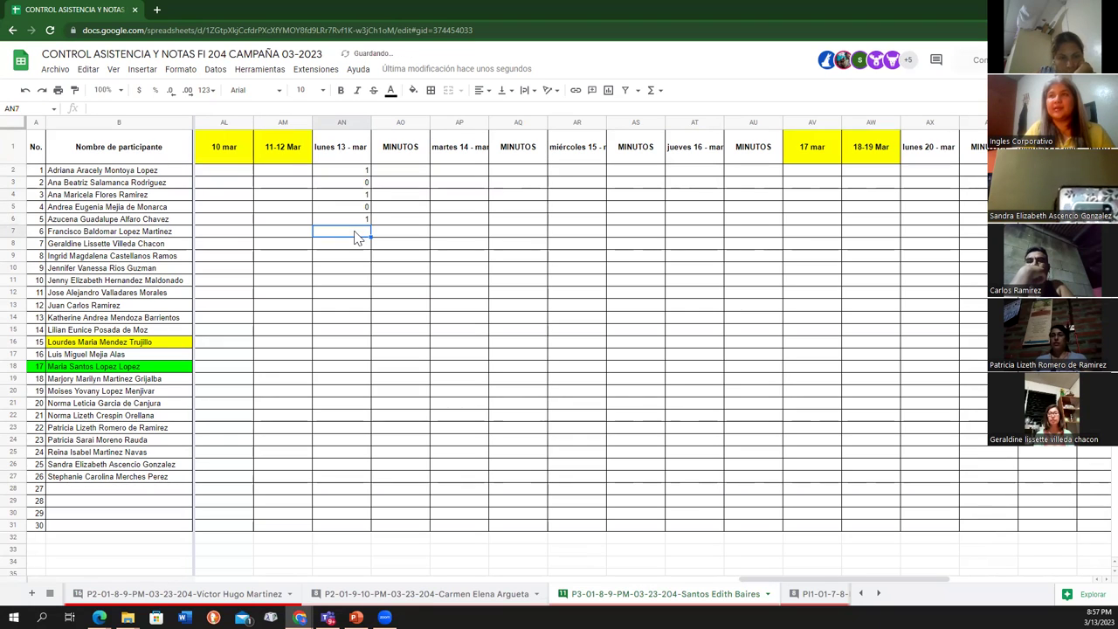
# Mark participants 6 to 8 present with 1 for Monday 13 March in AN7:AN9.
pyautogui.write('1')
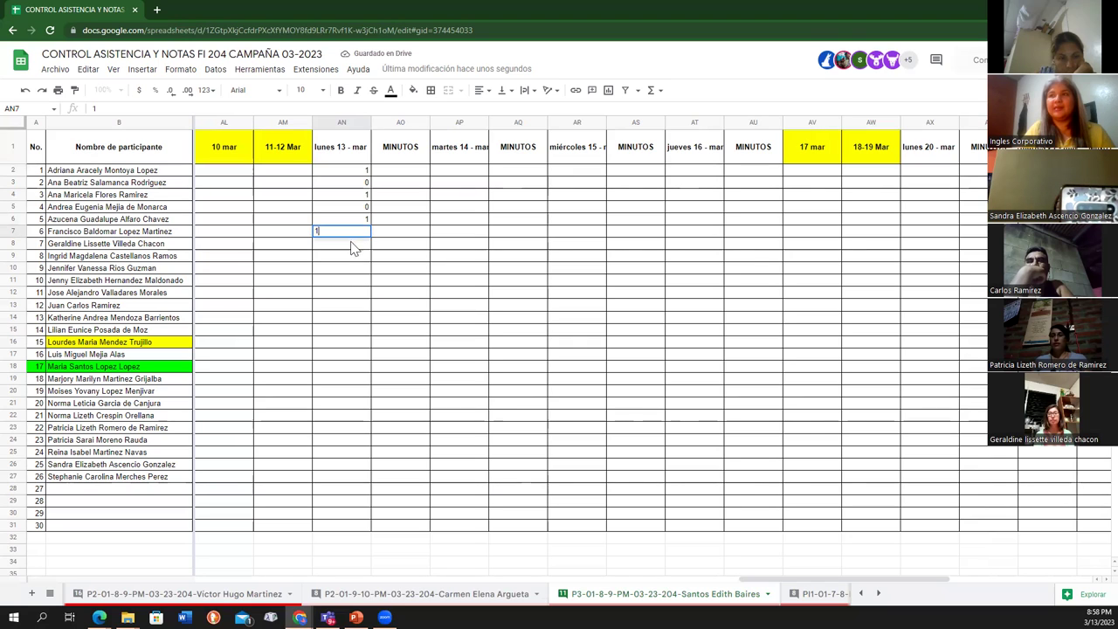
pyautogui.press('Return')
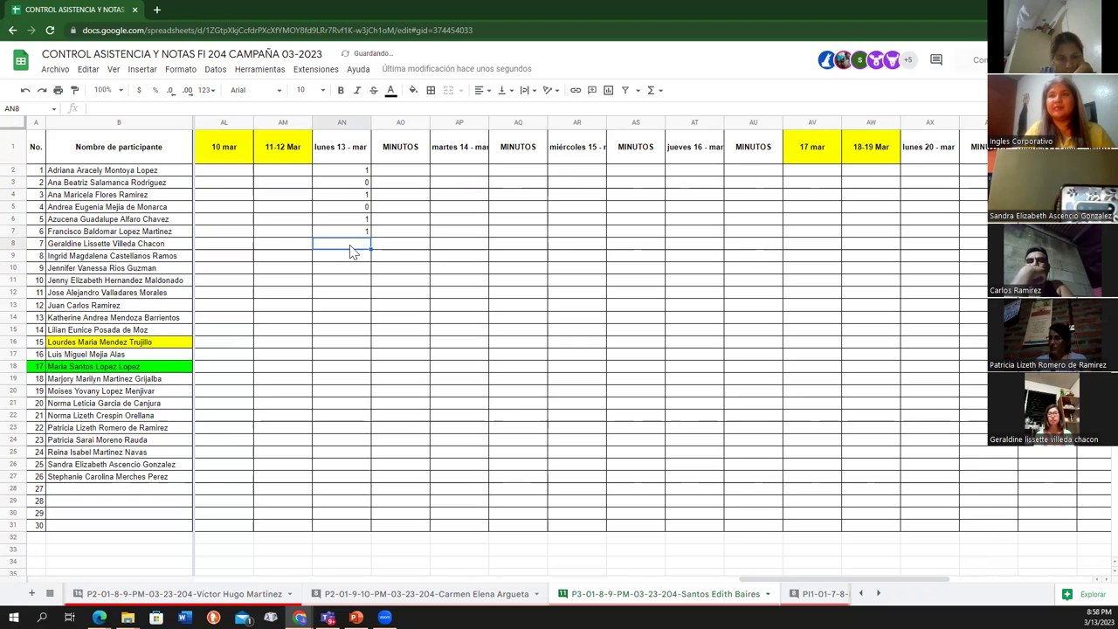
pyautogui.write('1')
pyautogui.press('Return')
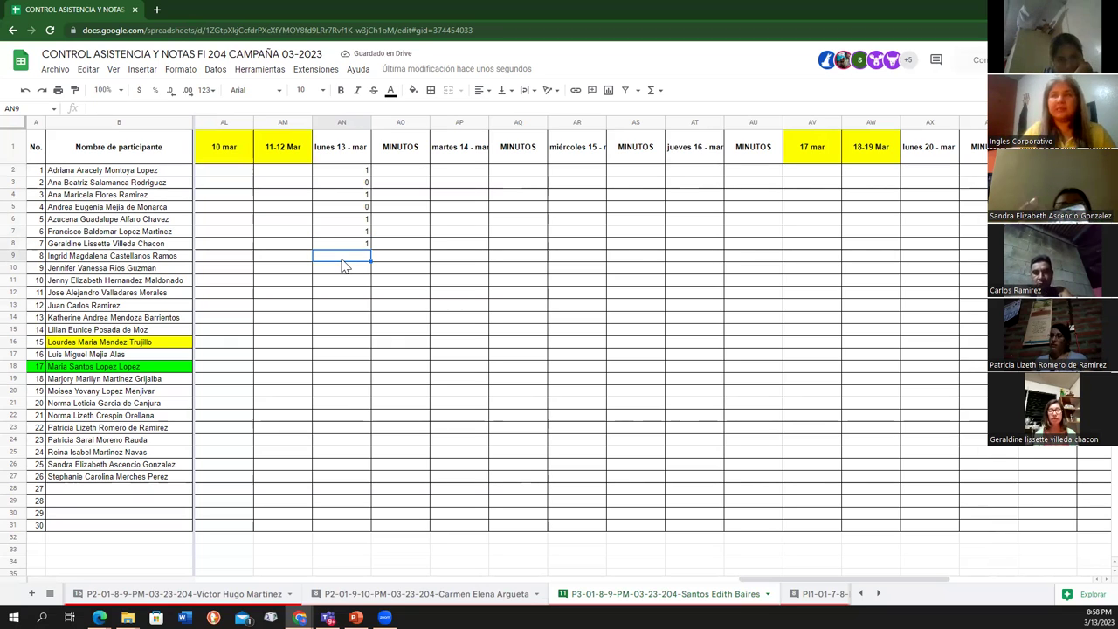
pyautogui.write('1')
pyautogui.press('Return')
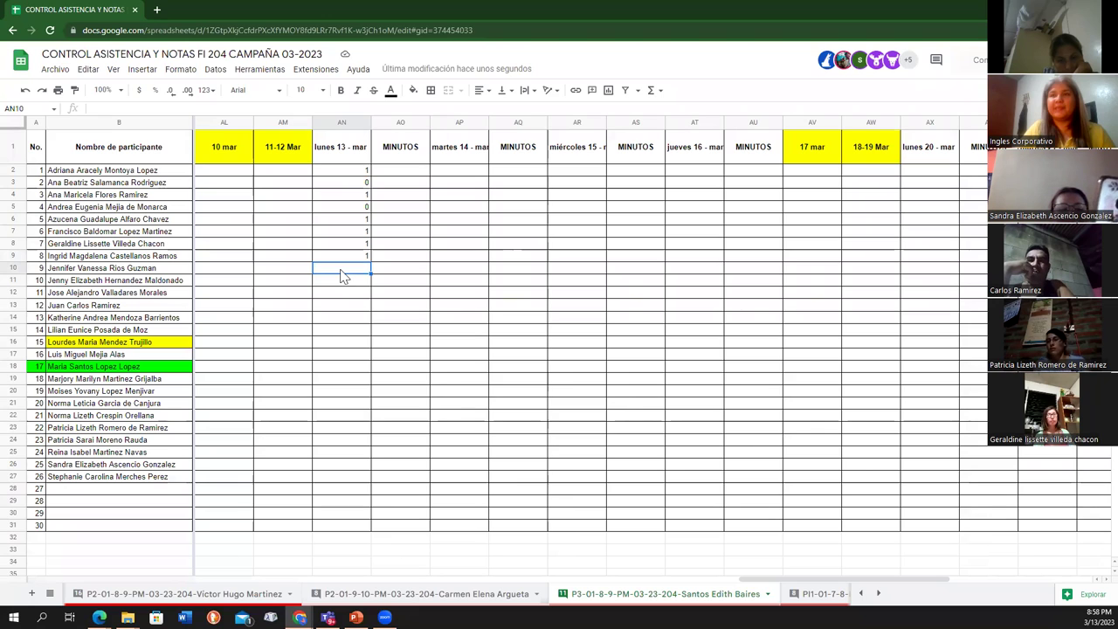
pyautogui.write('0')
pyautogui.press('Return')
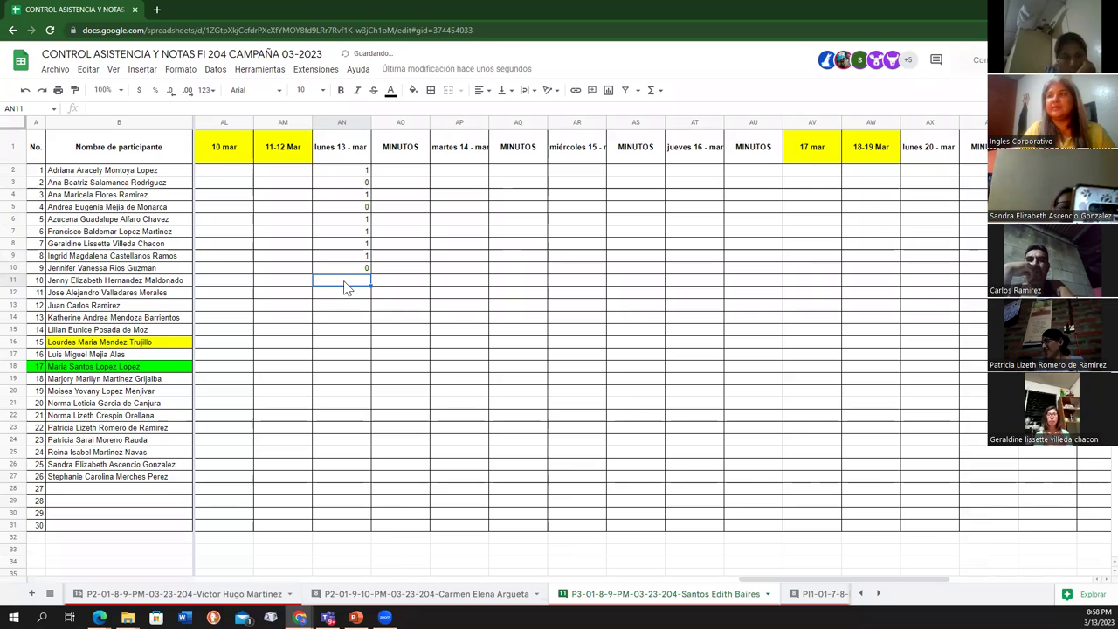
pyautogui.click(361, 268)
pyautogui.press('Delete')
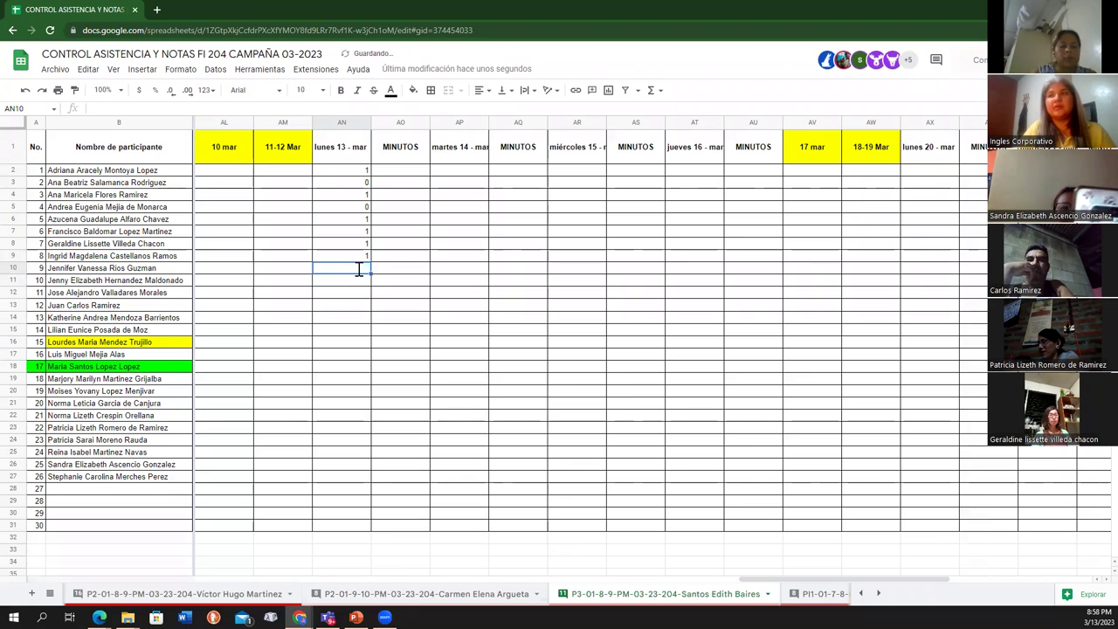
# Mark participants 9 to 13 present with 1 for Monday 13 March in AN10:AN14.
pyautogui.write('1')
pyautogui.press('Return')
pyautogui.write('1')
pyautogui.press('Return')
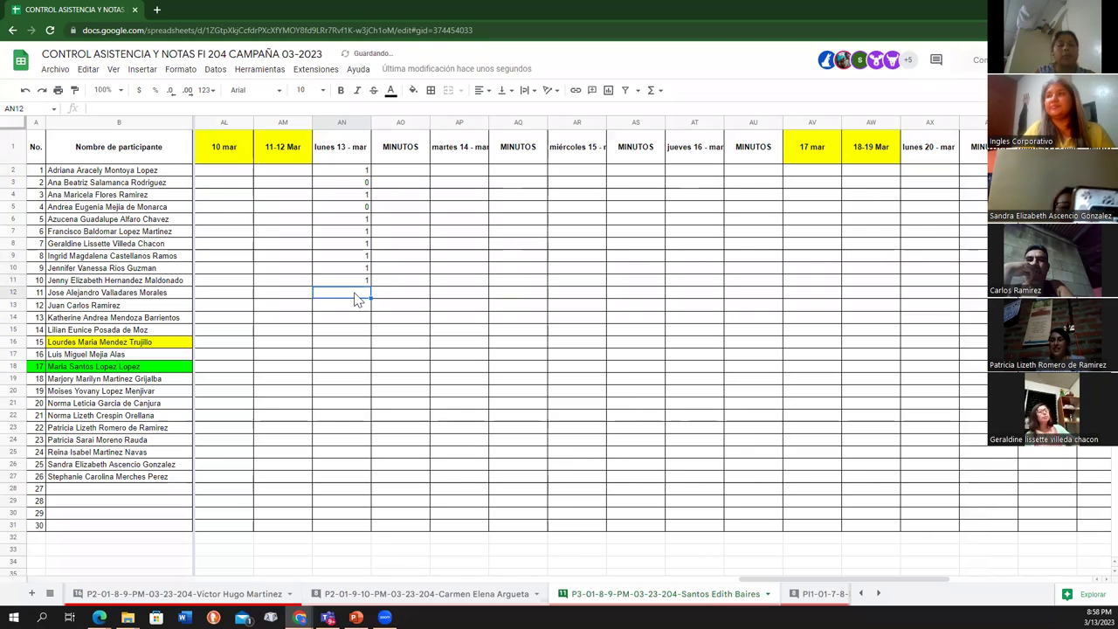
pyautogui.write('1')
pyautogui.press('Return')
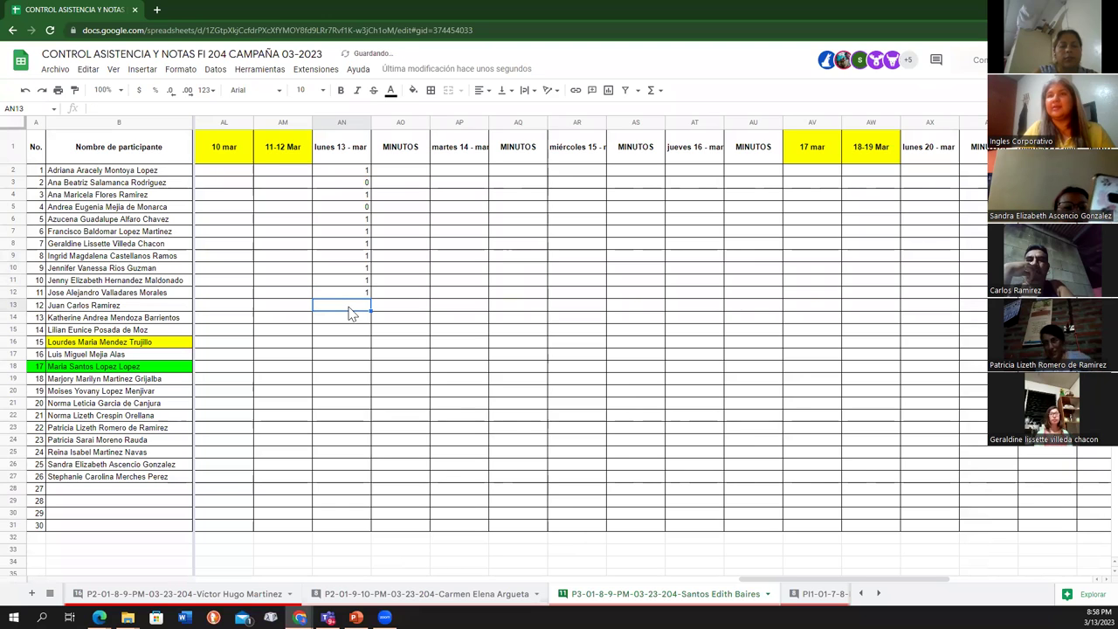
pyautogui.write('1')
pyautogui.press('Return')
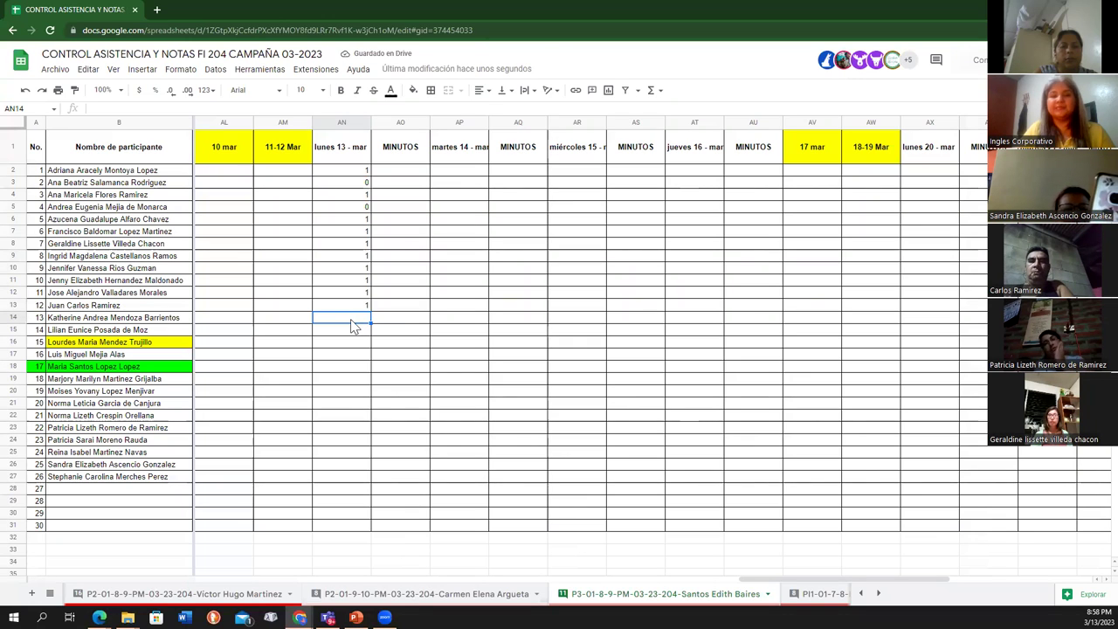
pyautogui.press('Return')
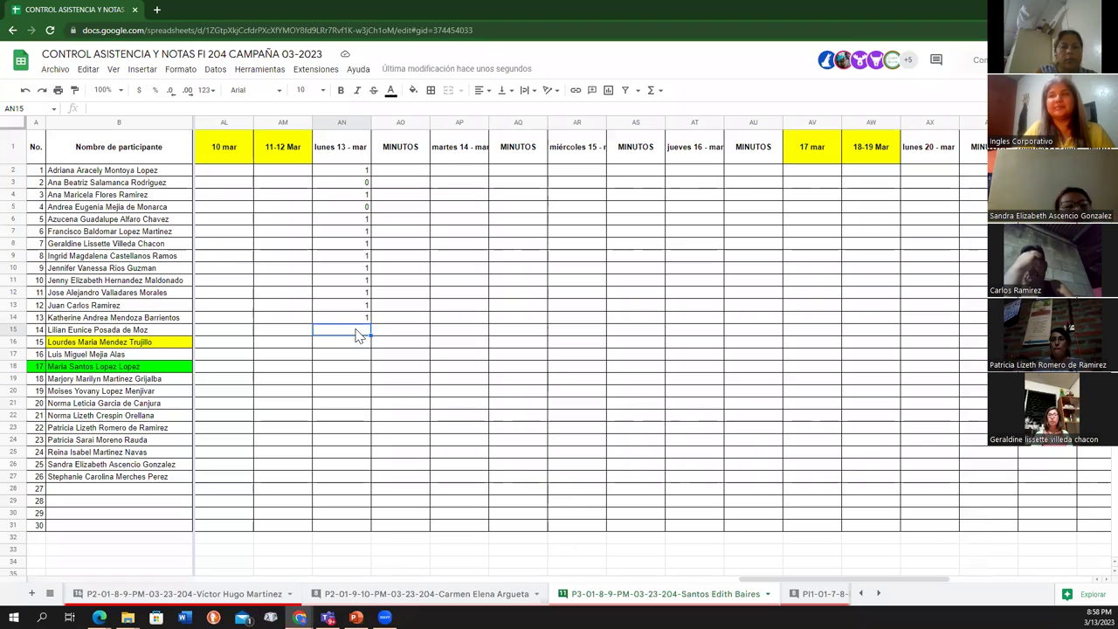
# Record Monday 13 March attendance for participants 14 to 17 as 1, 0, 1 and 1 in AN15:AN18.
pyautogui.write('1')
pyautogui.press('Return')
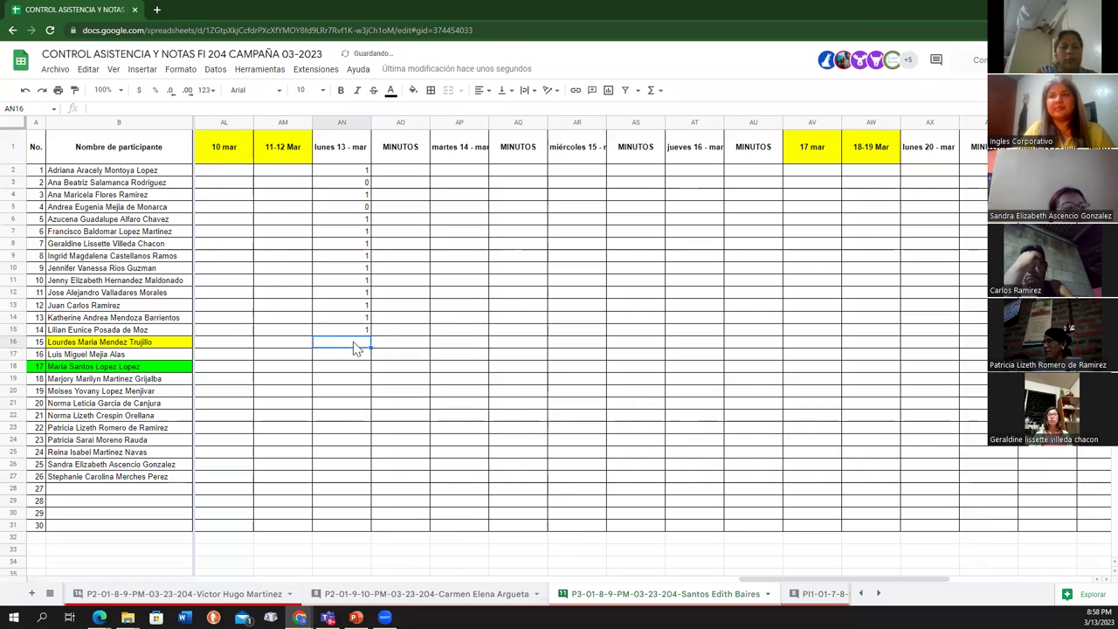
pyautogui.write('0')
pyautogui.press('Return')
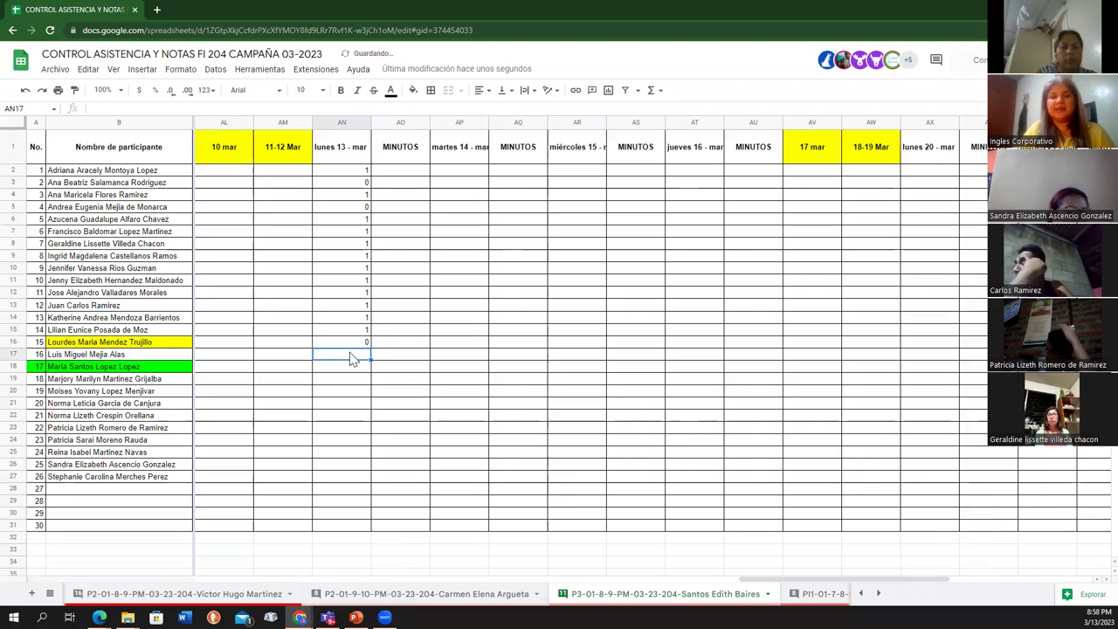
pyautogui.write('1')
pyautogui.press('Return')
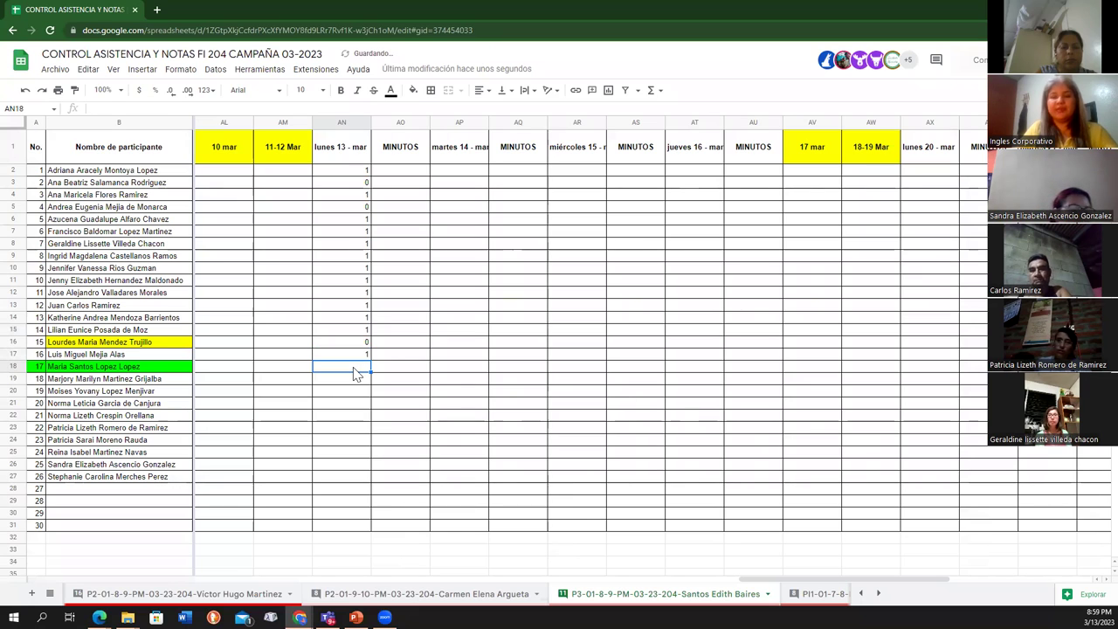
pyautogui.write('1')
pyautogui.press('Return')
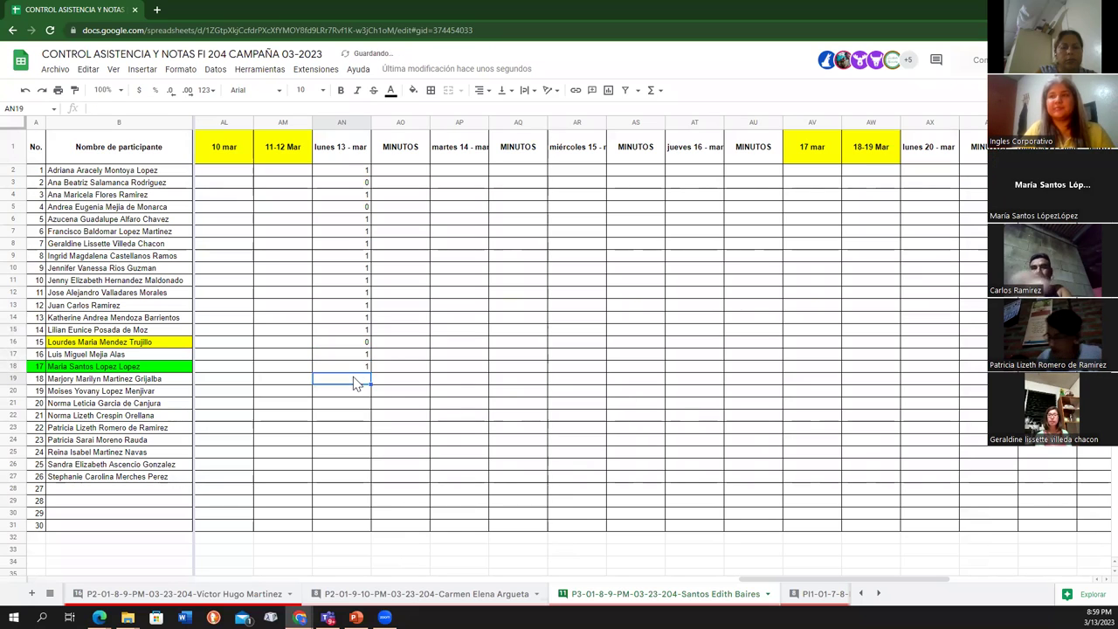
# Mark participants 18 to 21 present with 1 for Monday 13 March in AN19:AN22.
pyautogui.write('1')
pyautogui.press('Return')
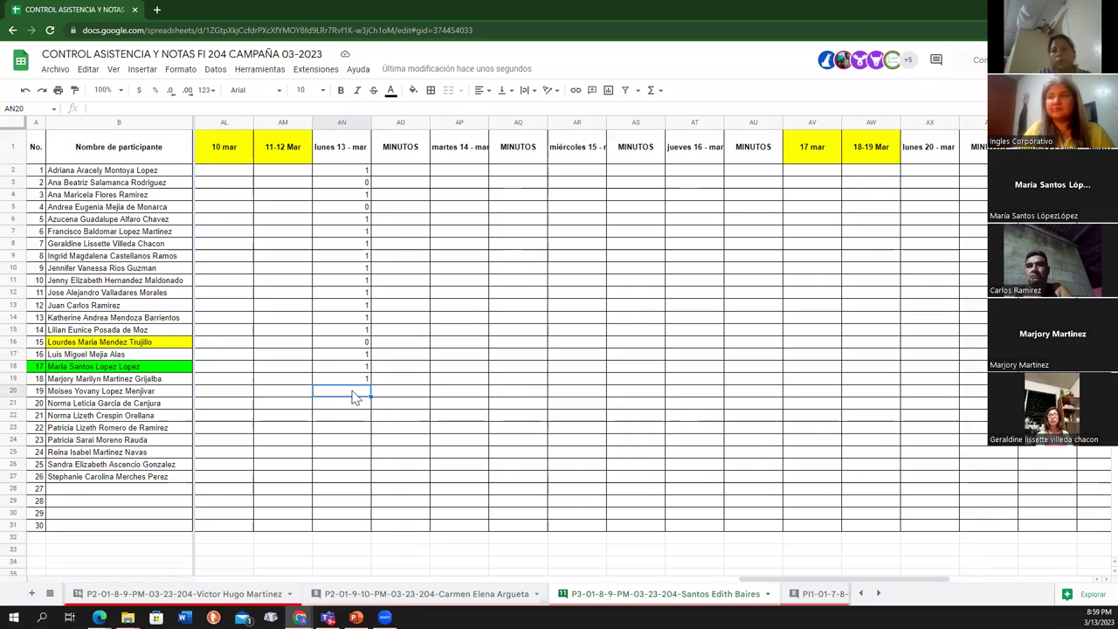
pyautogui.write('1')
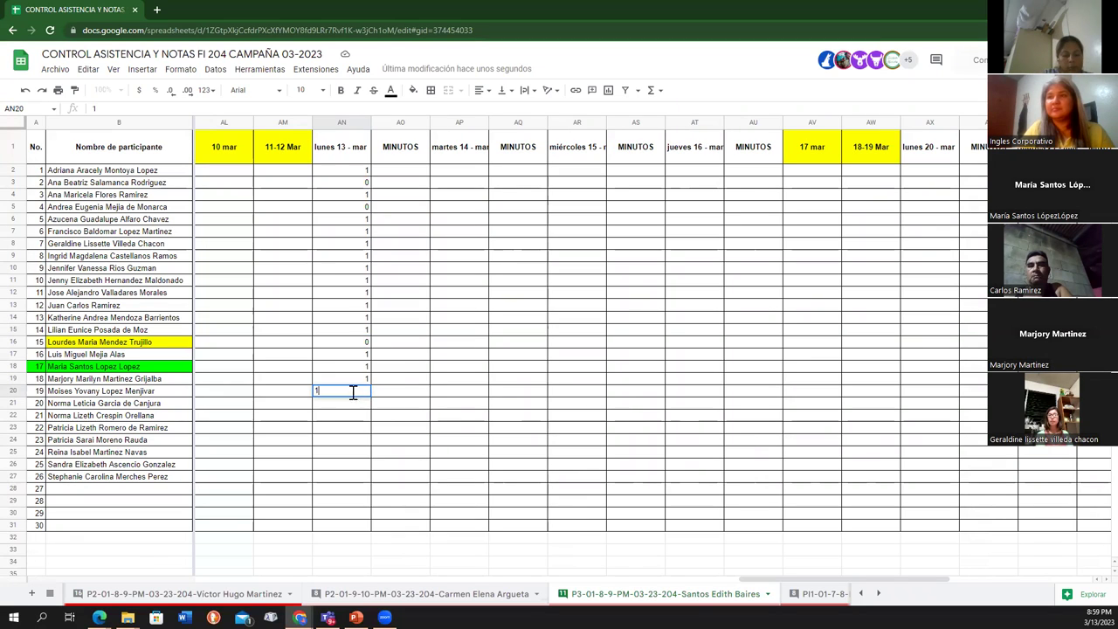
pyautogui.press('Return')
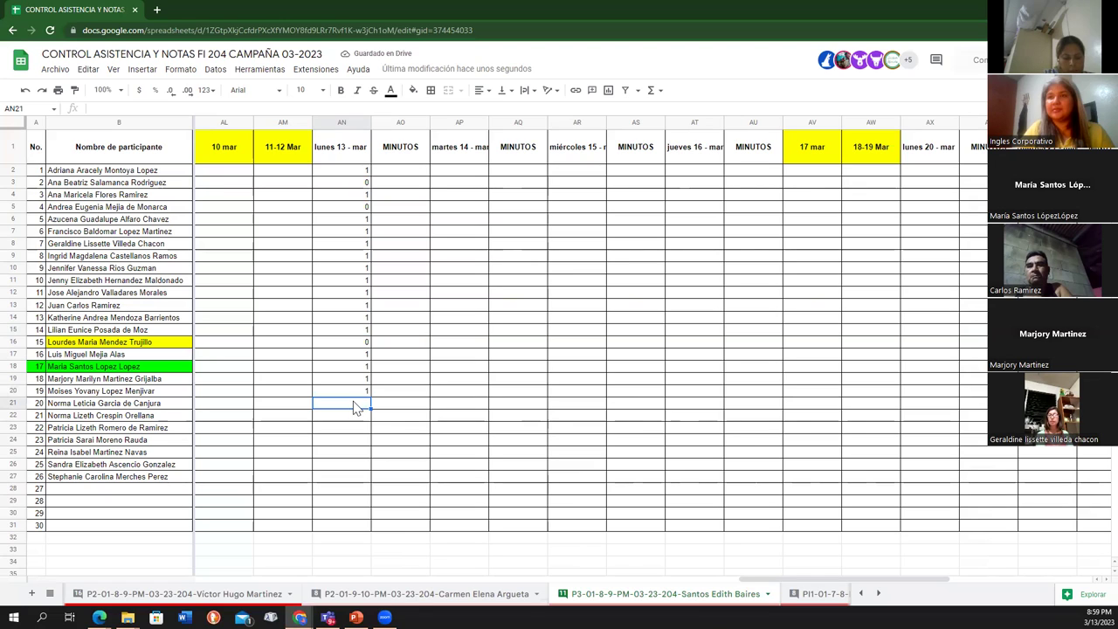
pyautogui.write('1')
pyautogui.click(354, 420)
pyautogui.write('1')
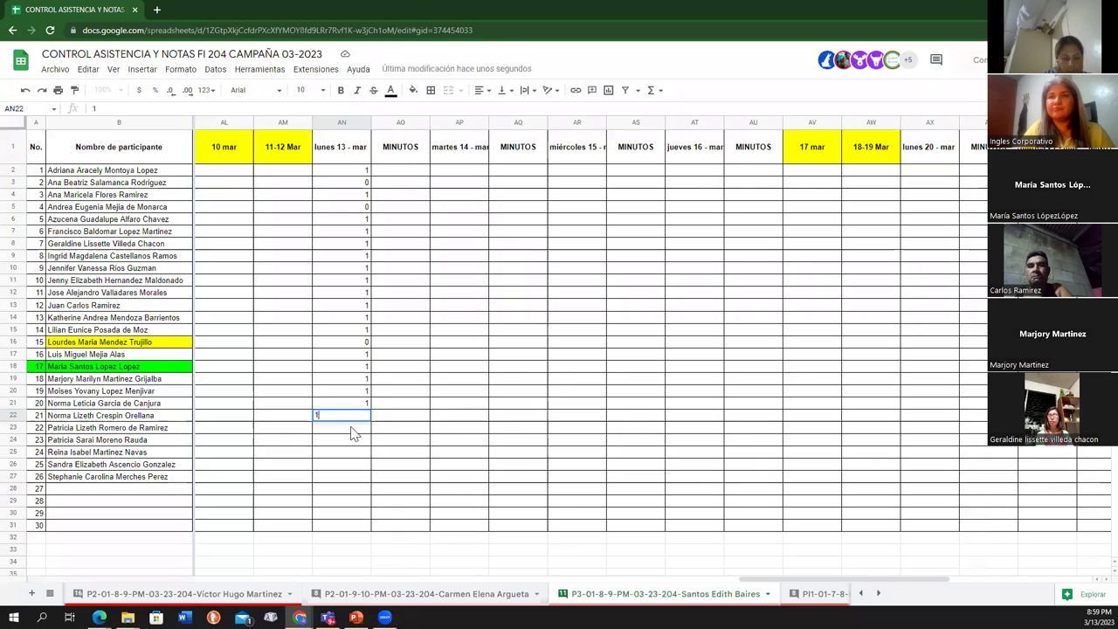
pyautogui.press('Return')
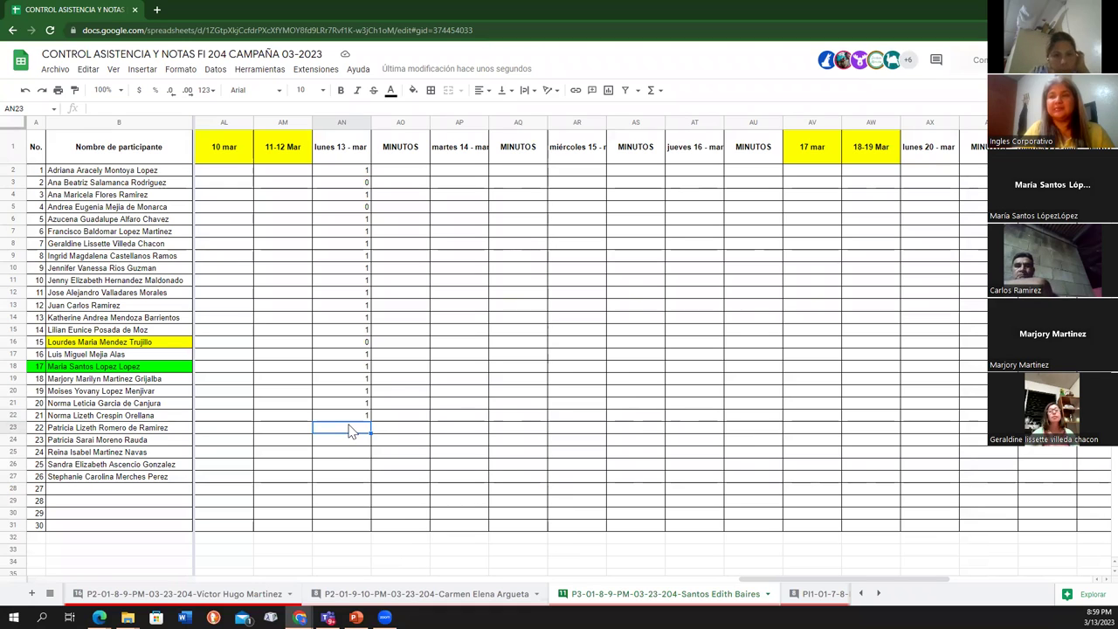
# Mark participants 22 to 26 present with 1 for Monday 13 March in AN23:AN27.
pyautogui.write('1')
pyautogui.press('Return')
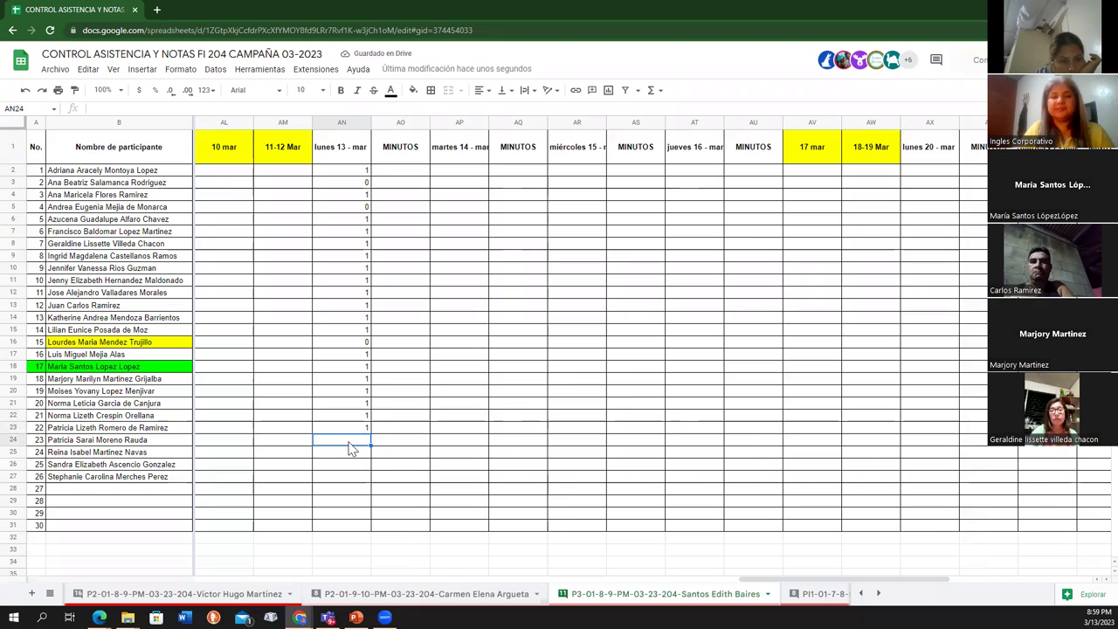
pyautogui.write('1')
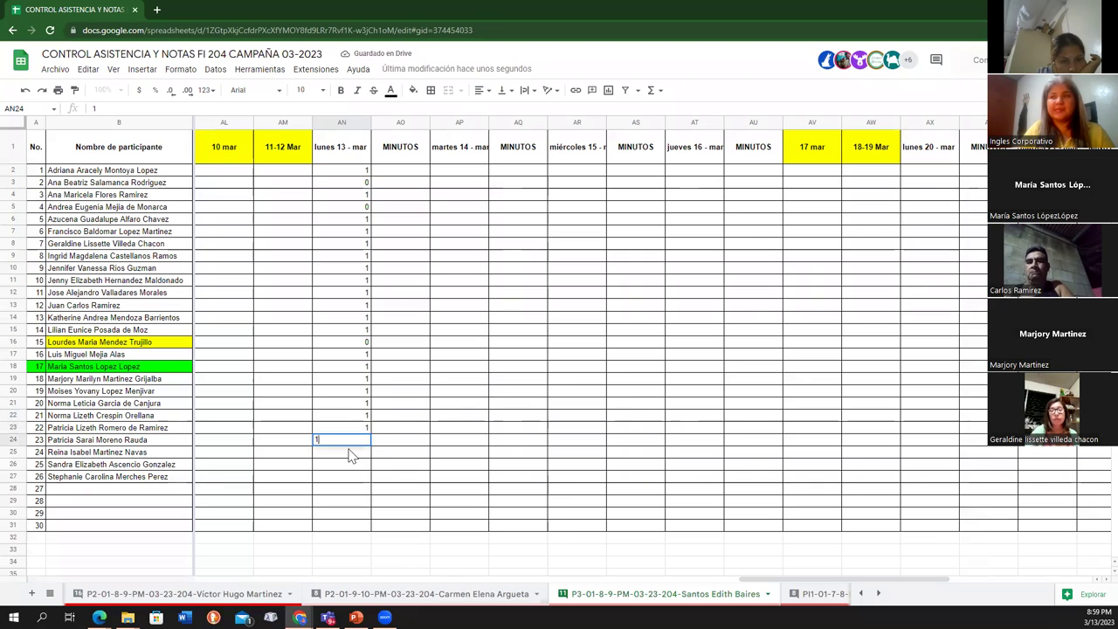
pyautogui.press('Return')
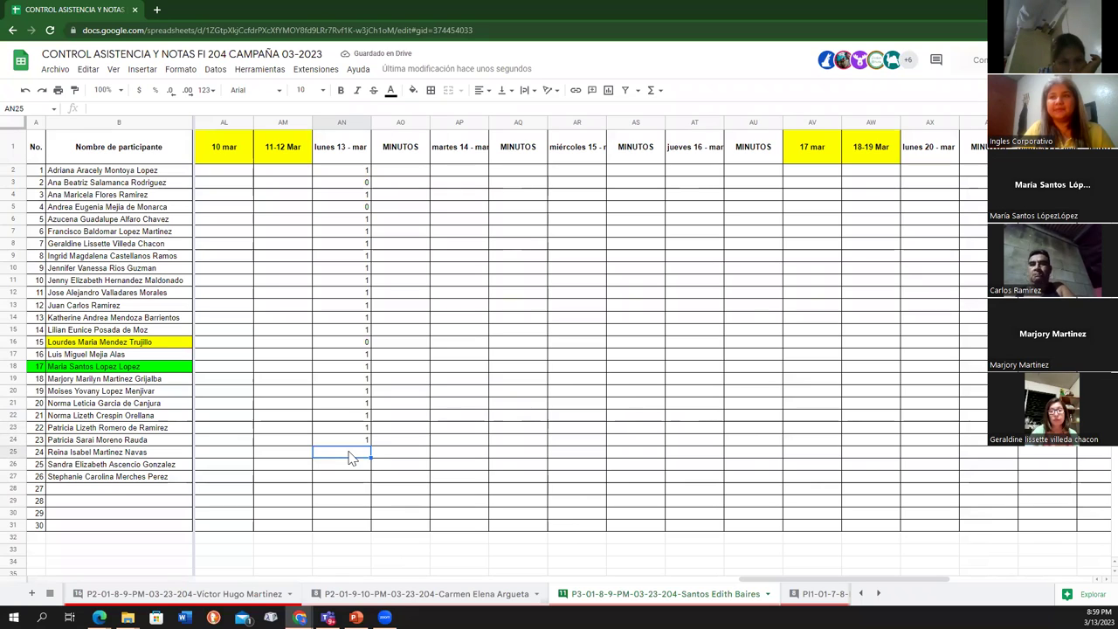
pyautogui.write('1')
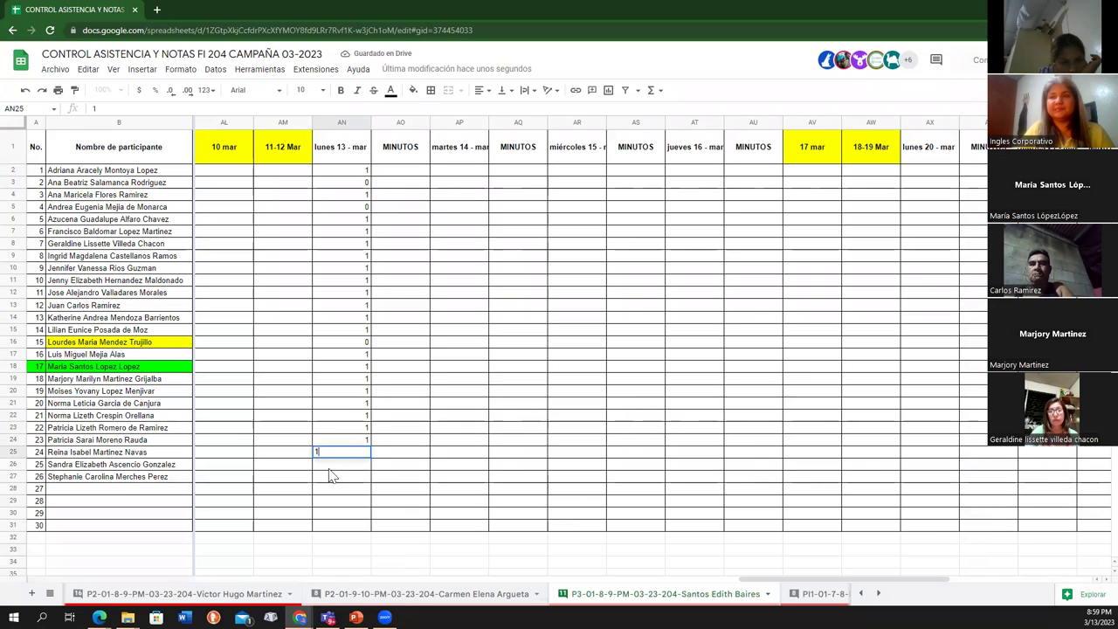
pyautogui.press('Return')
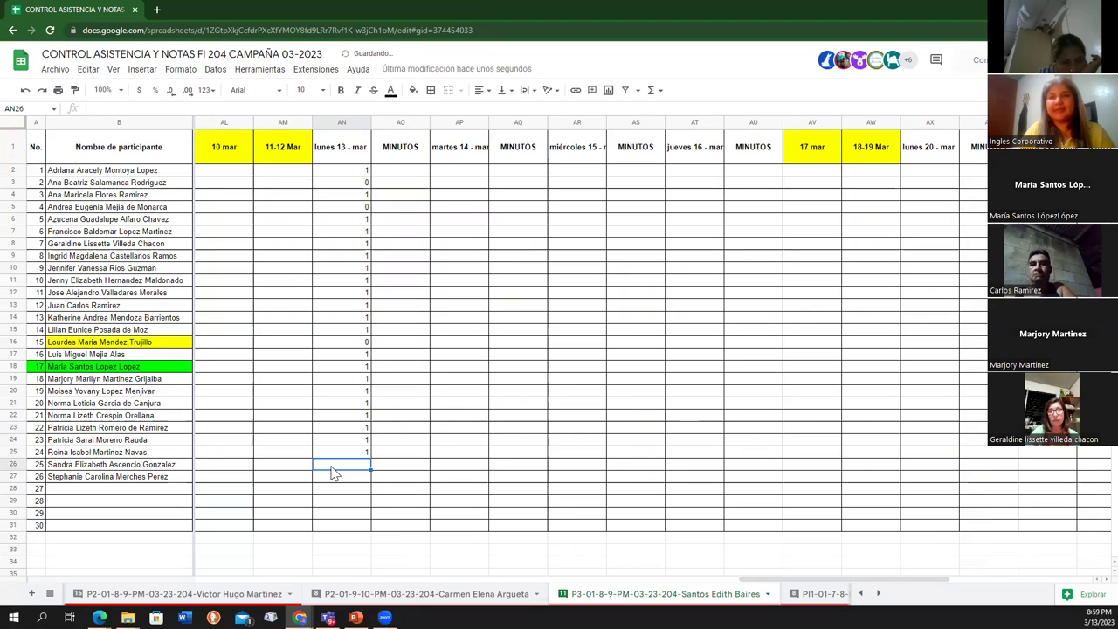
pyautogui.write('1')
pyautogui.press('Return')
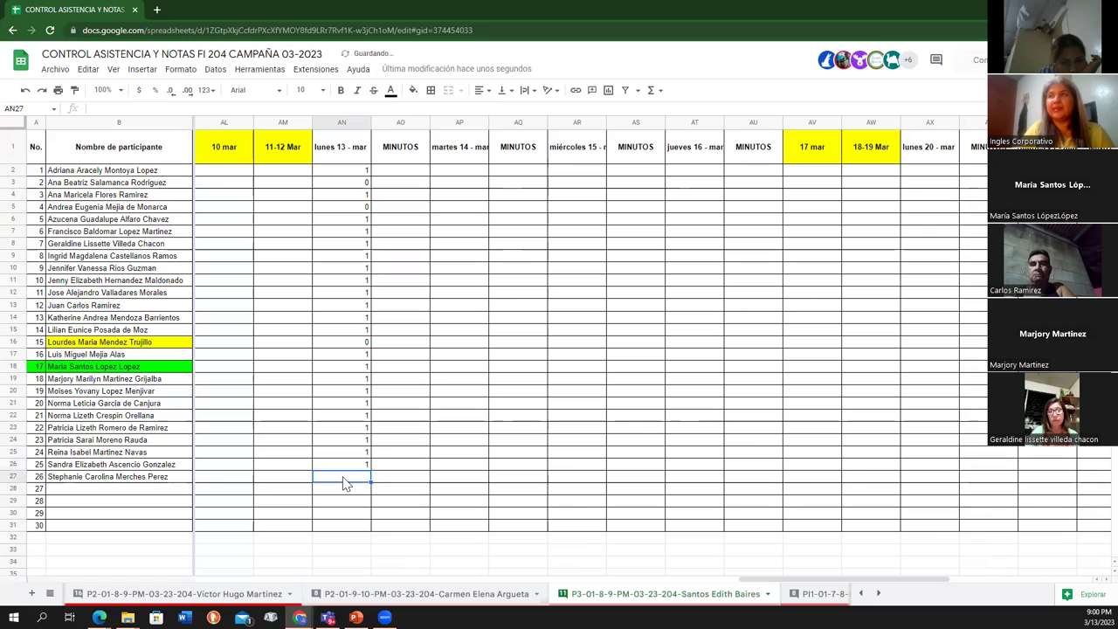
pyautogui.write('1')
pyautogui.click(350, 506)
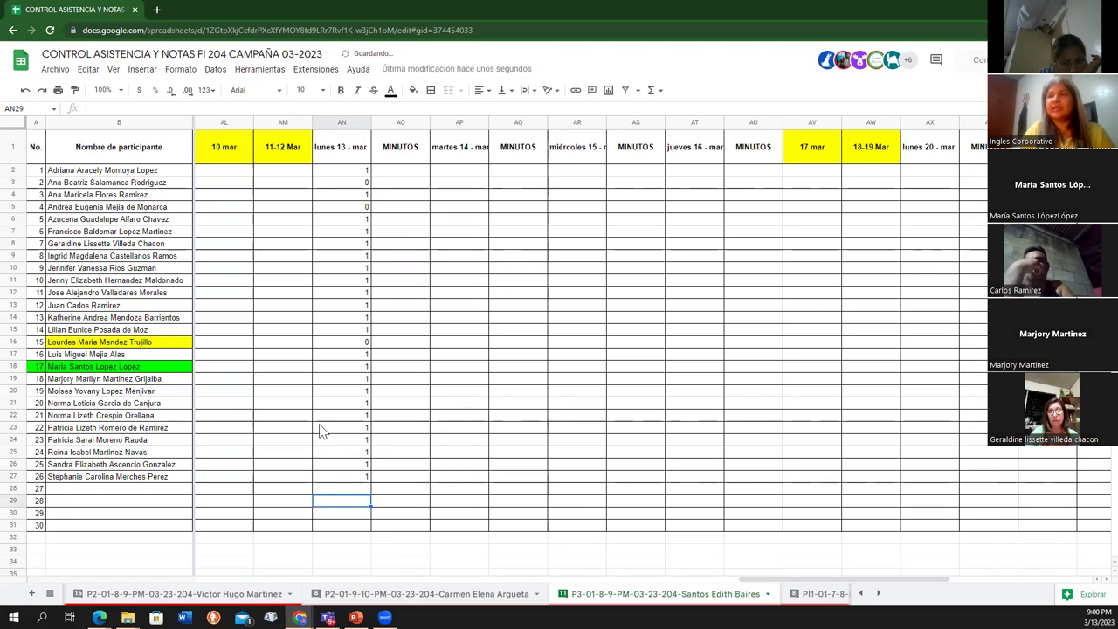